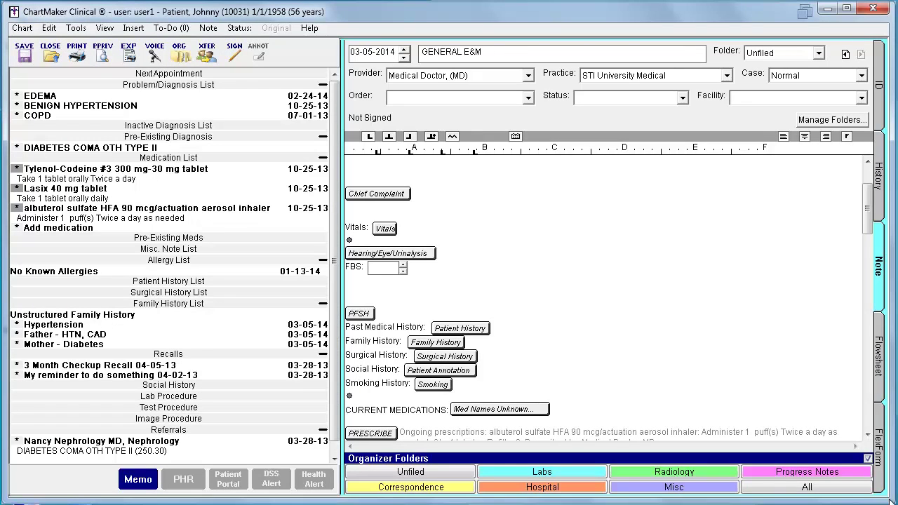
Send the unstructured family history entry "Father - HTN, CAD" to a new relationship and set the relative to Father.
{"action": "left_click", "coordinate": [453, 347]}
{"action": "left_click_drag", "start_coordinate": [533, 151], "coordinate": [460, 43]}
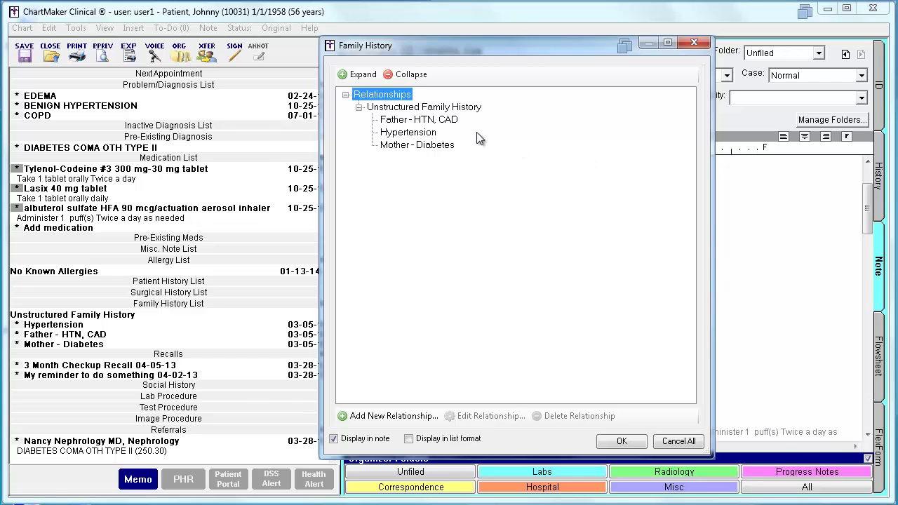
{"action": "left_click", "coordinate": [453, 123]}
{"action": "right_click", "coordinate": [453, 125]}
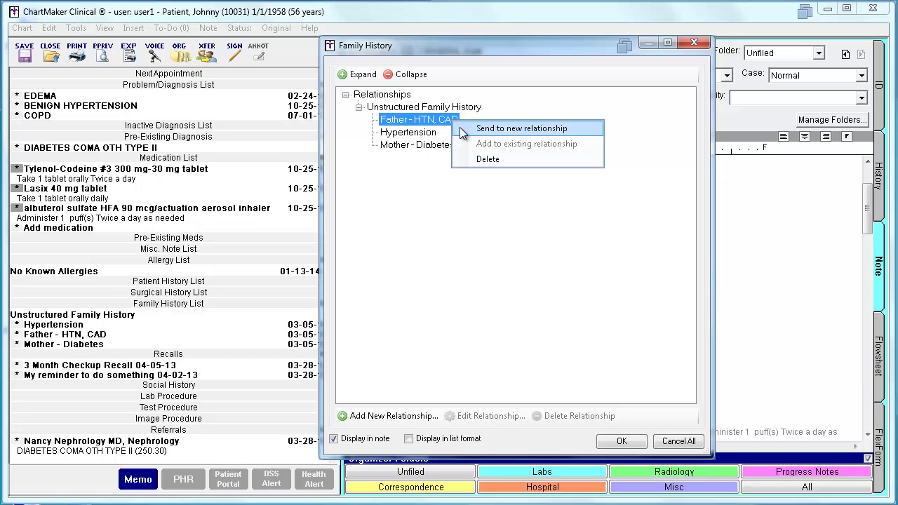
{"action": "left_click", "coordinate": [521, 129]}
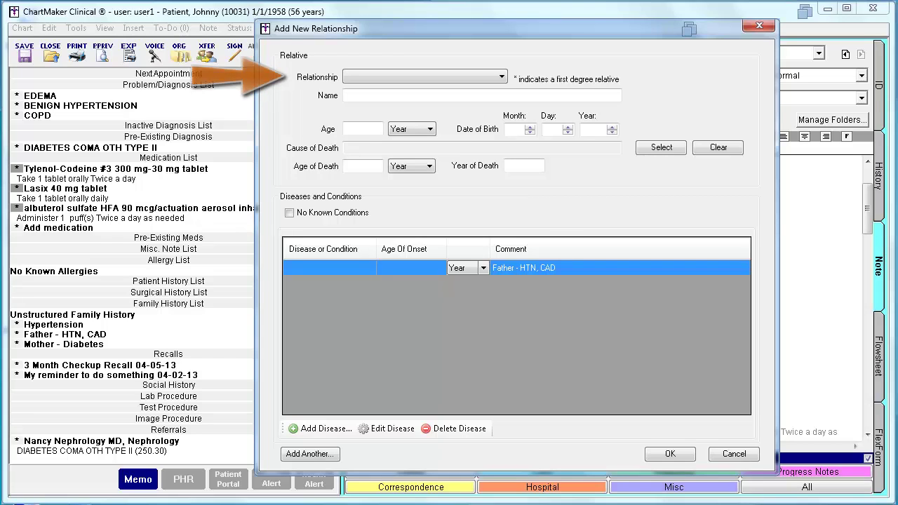
{"action": "left_click", "coordinate": [500, 78]}
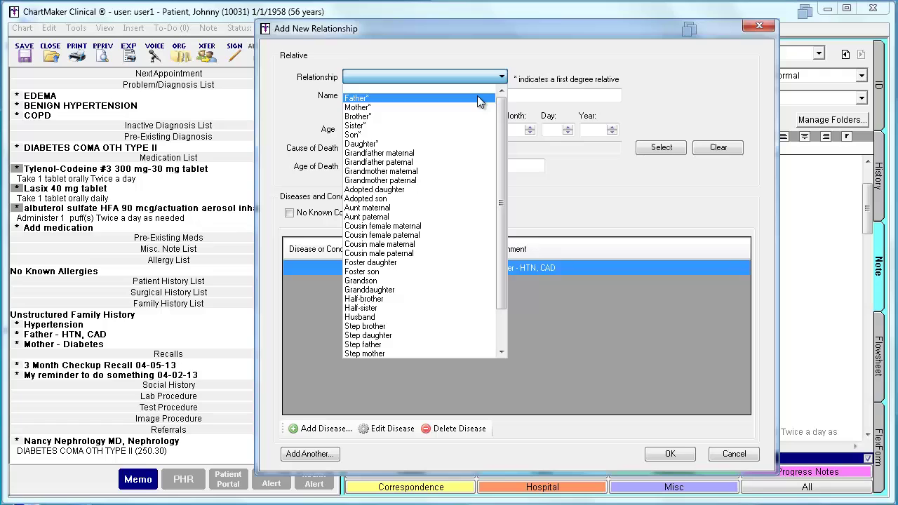
{"action": "left_click", "coordinate": [441, 97]}
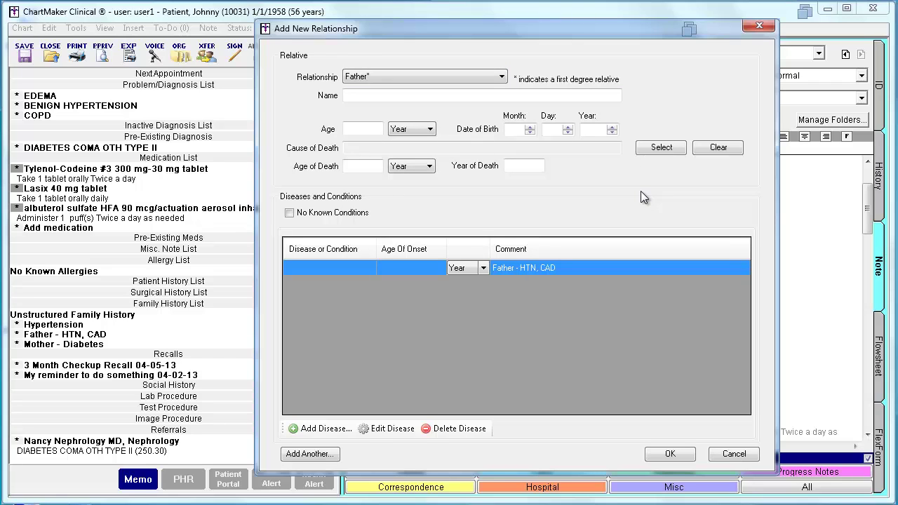
Assign Hypertension (38341003) as the disease of the father's existing condition row.
{"action": "left_click", "coordinate": [390, 430]}
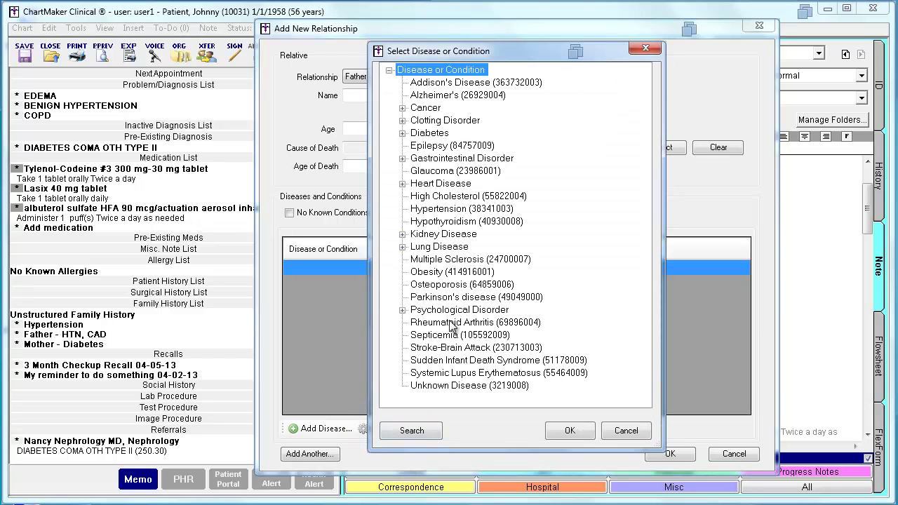
{"action": "left_click", "coordinate": [456, 209]}
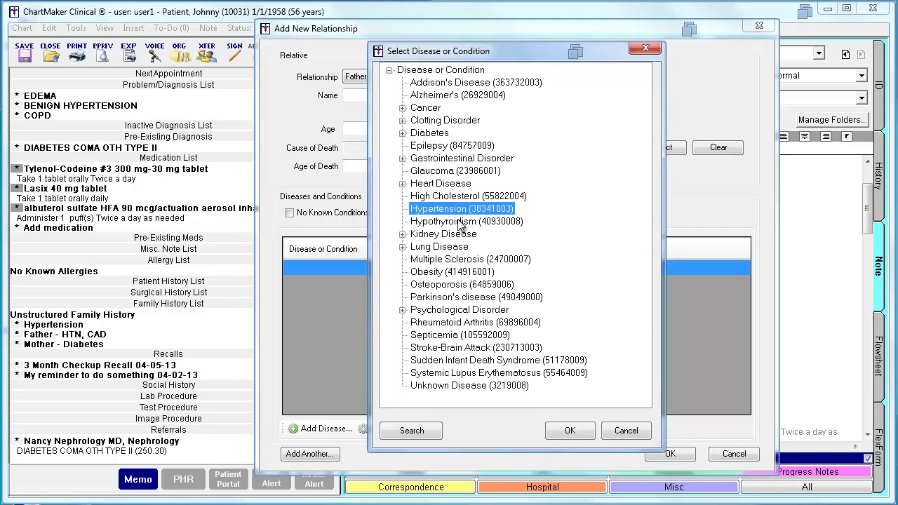
{"action": "left_click", "coordinate": [570, 431]}
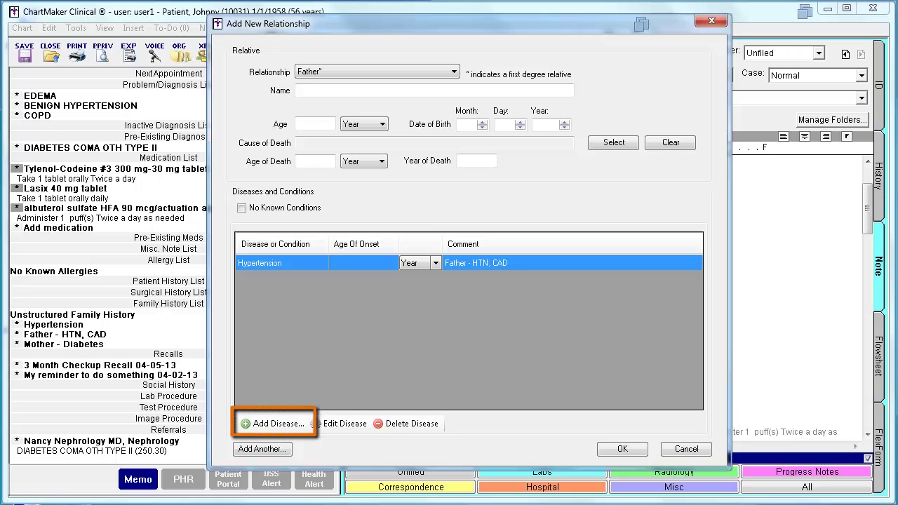
Add Coronary arteriosclerosis (53741008) to the father's conditions, using a Starts With description search for "coronary".
{"action": "left_click", "coordinate": [274, 424]}
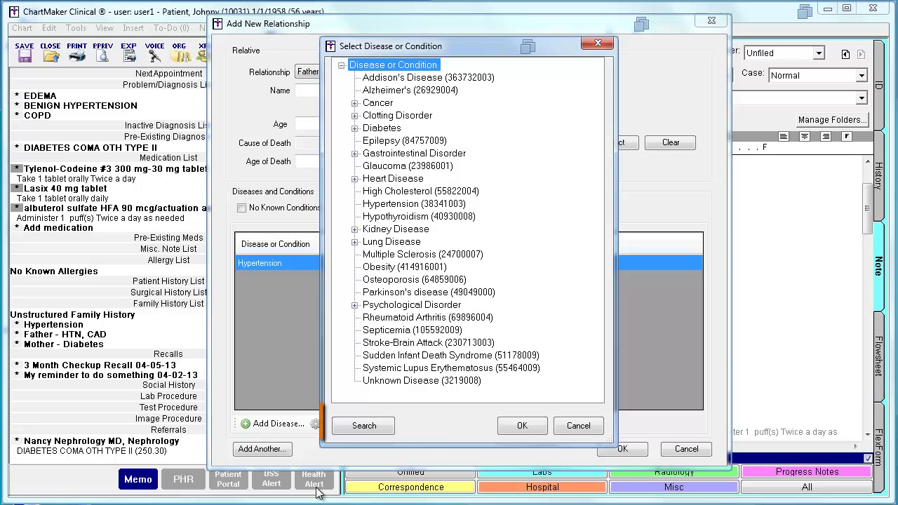
{"action": "left_click", "coordinate": [363, 425]}
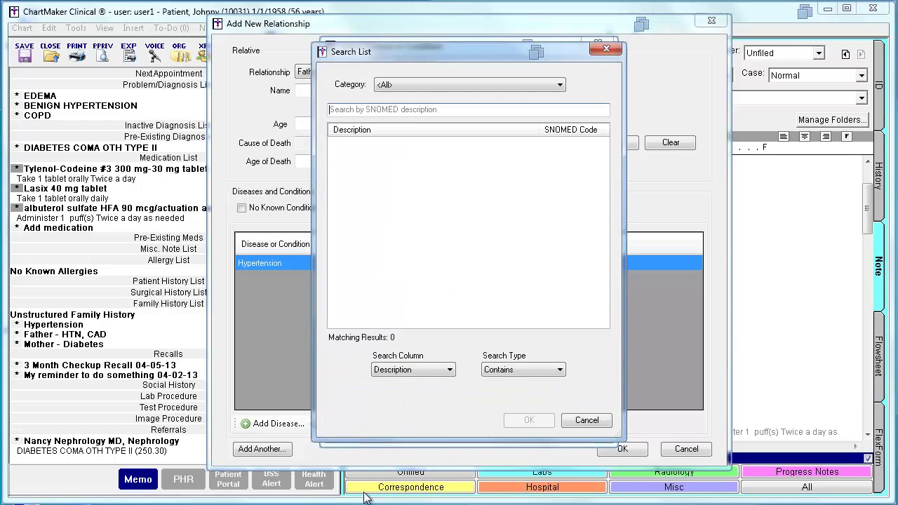
{"action": "left_click", "coordinate": [536, 370]}
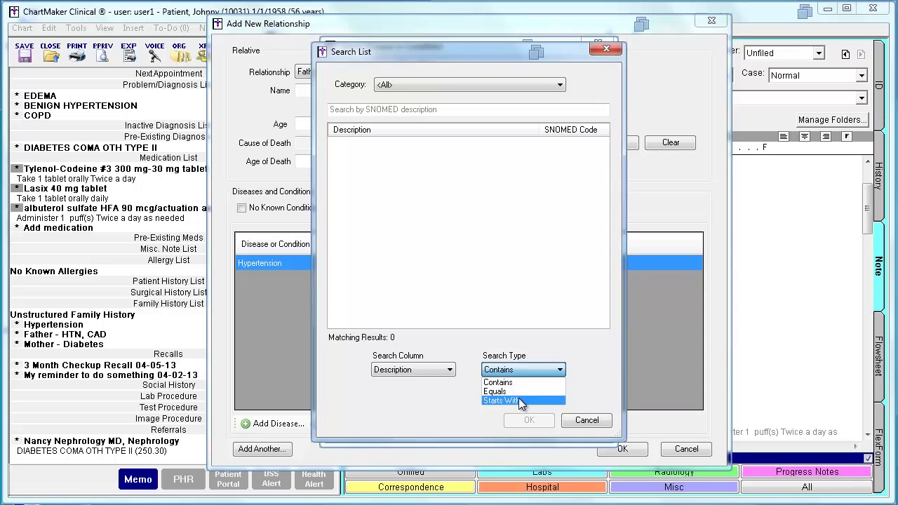
{"action": "left_click", "coordinate": [519, 400]}
{"action": "left_click", "coordinate": [379, 110]}
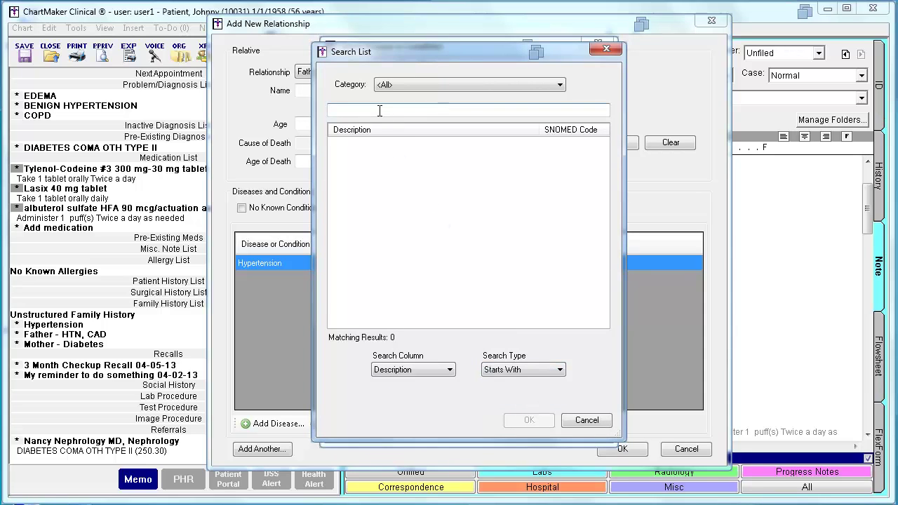
{"action": "type", "text": "coronary"}
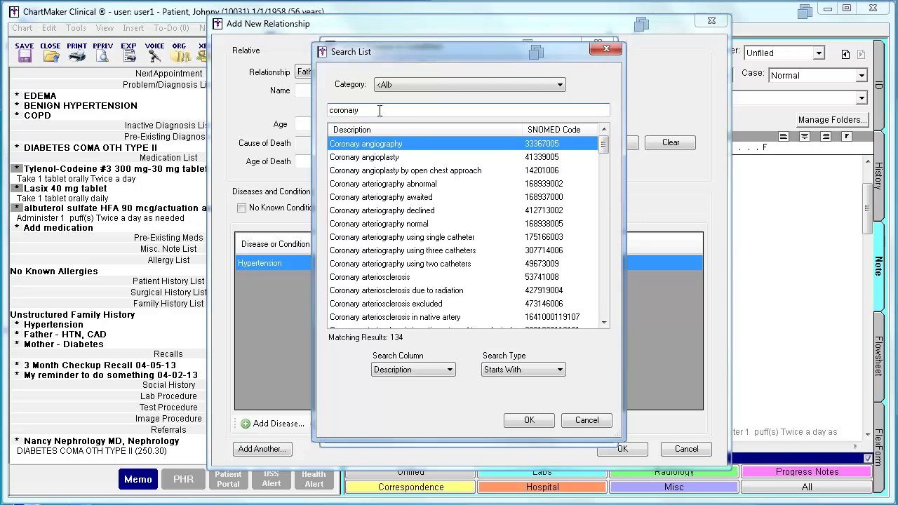
{"action": "left_click", "coordinate": [378, 279]}
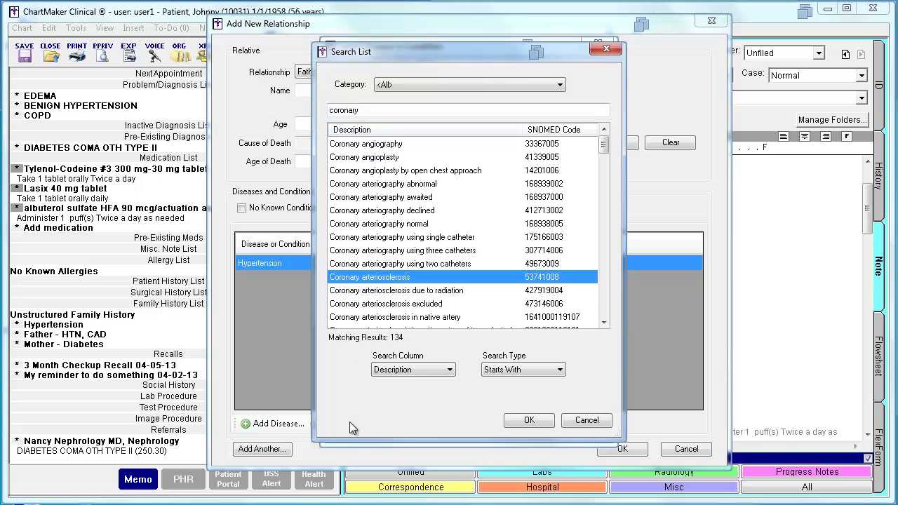
{"action": "left_click", "coordinate": [528, 420]}
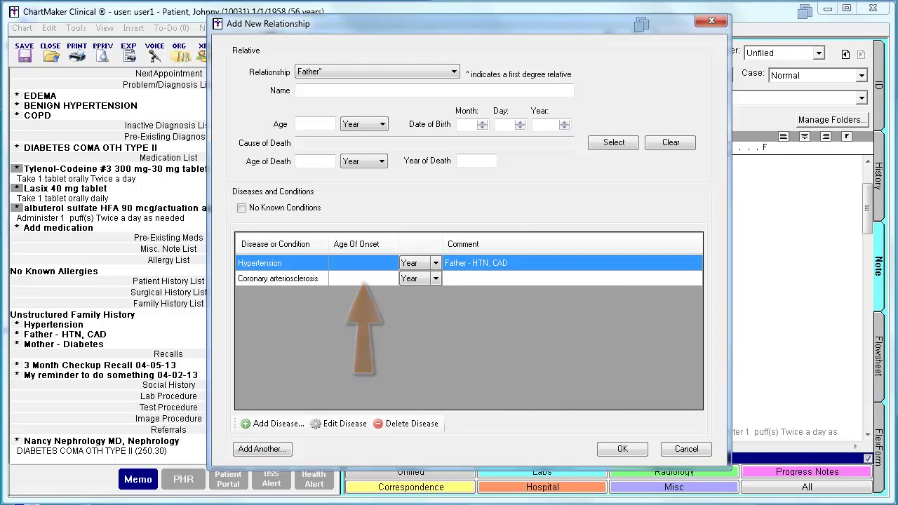
Set the age of onset of the father's hypertension to 35 years and save the relationship.
{"action": "left_click", "coordinate": [353, 265]}
{"action": "type", "text": "35"}
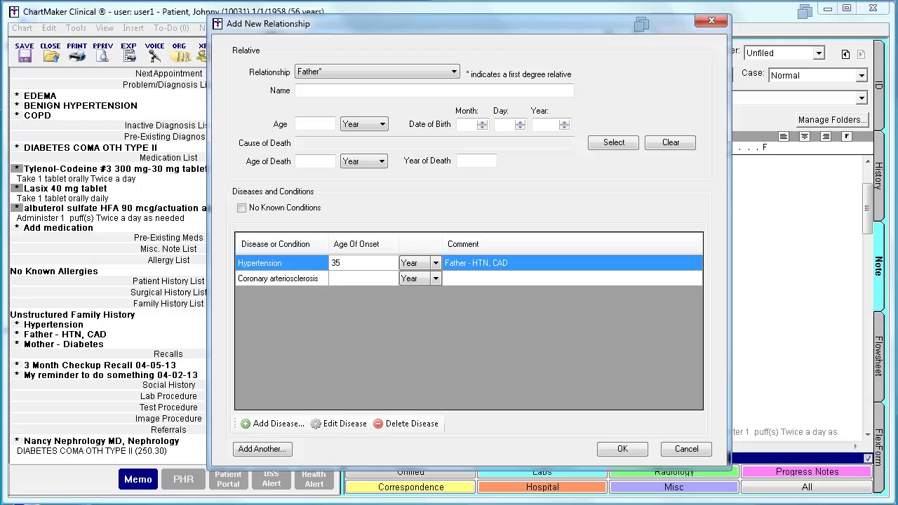
{"action": "left_click", "coordinate": [434, 263]}
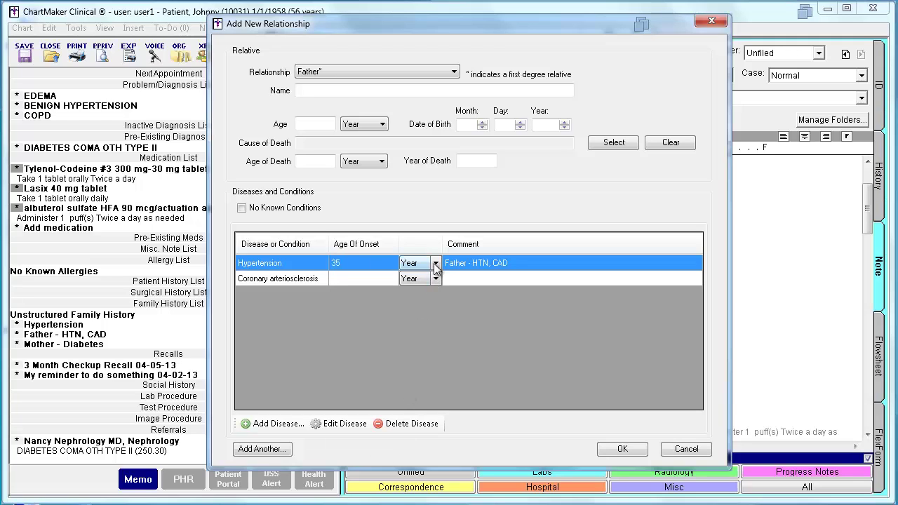
{"action": "left_click", "coordinate": [434, 263]}
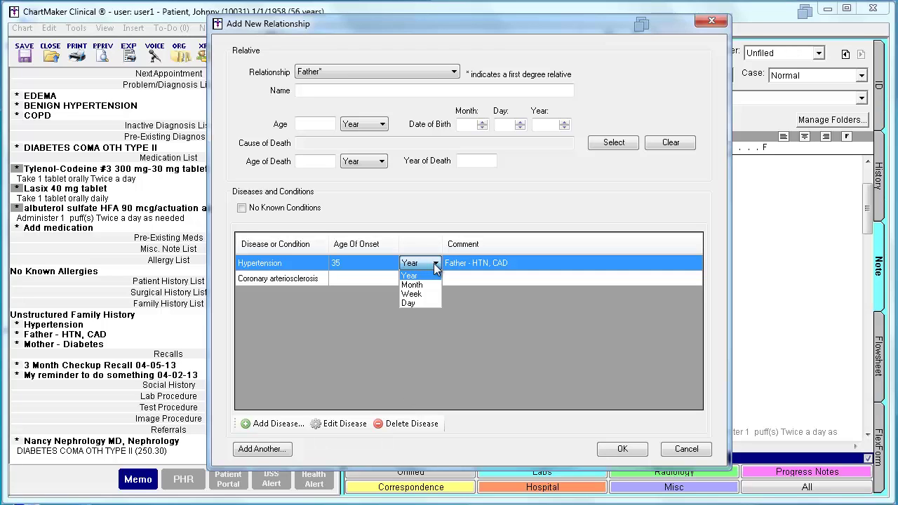
{"action": "left_click", "coordinate": [435, 264]}
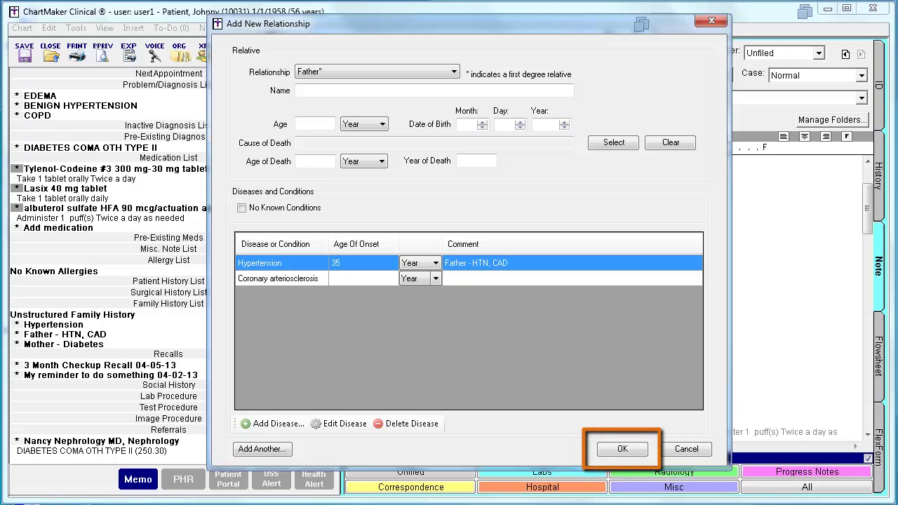
{"action": "left_click", "coordinate": [617, 451]}
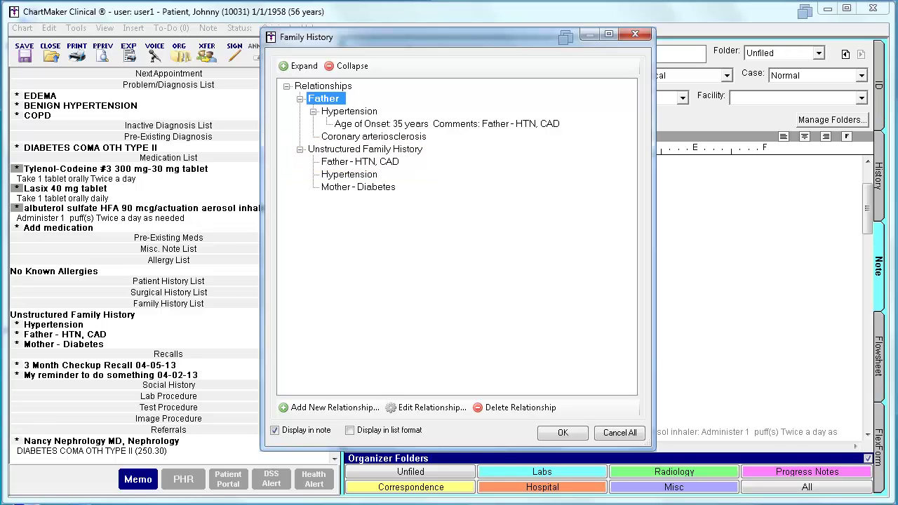
Delete the "Father - HTN, CAD" entry from Unstructured Family History and save the family history to the note.
{"action": "right_click", "coordinate": [361, 164]}
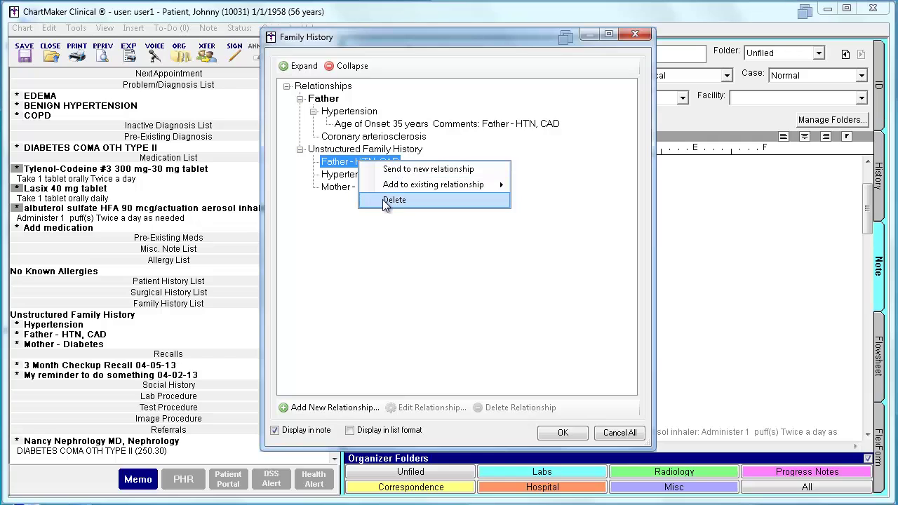
{"action": "left_click", "coordinate": [382, 199]}
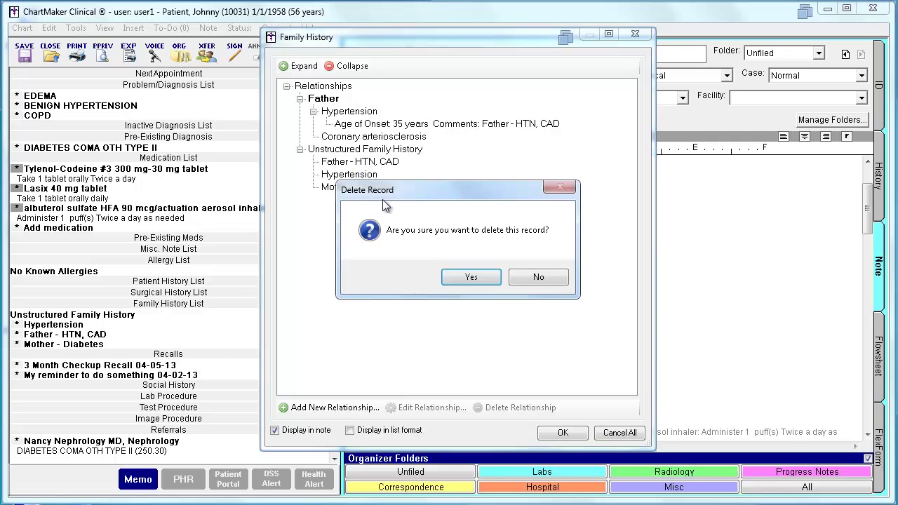
{"action": "left_click", "coordinate": [463, 282]}
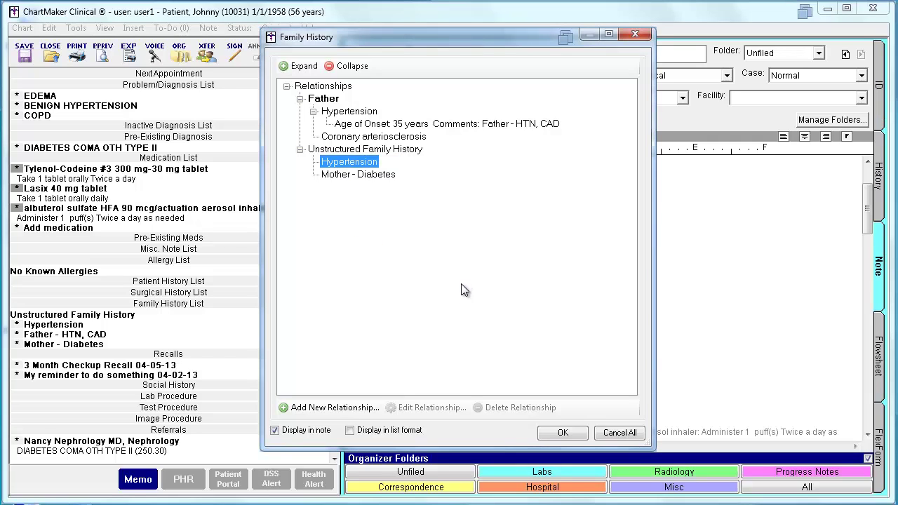
{"action": "left_click", "coordinate": [561, 432]}
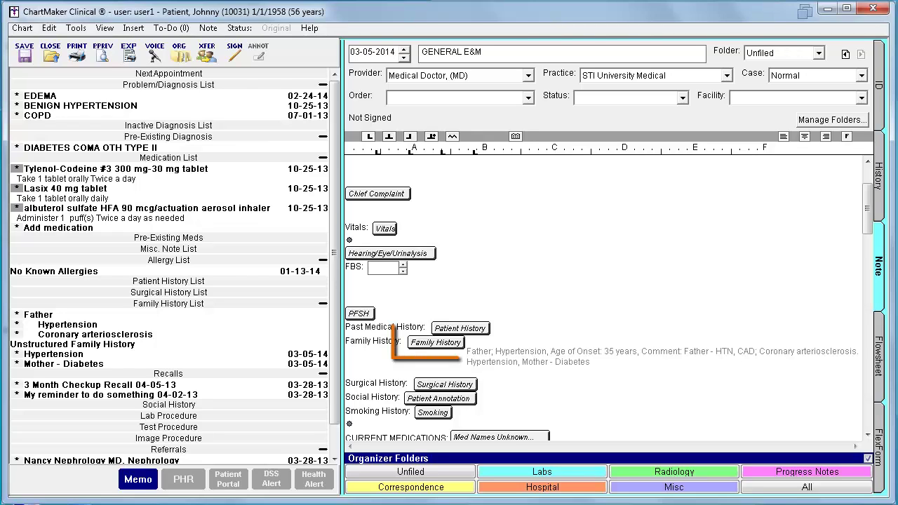
Reopen the patient's family history and add a new relationship with Mother as the relative.
{"action": "left_click", "coordinate": [459, 343]}
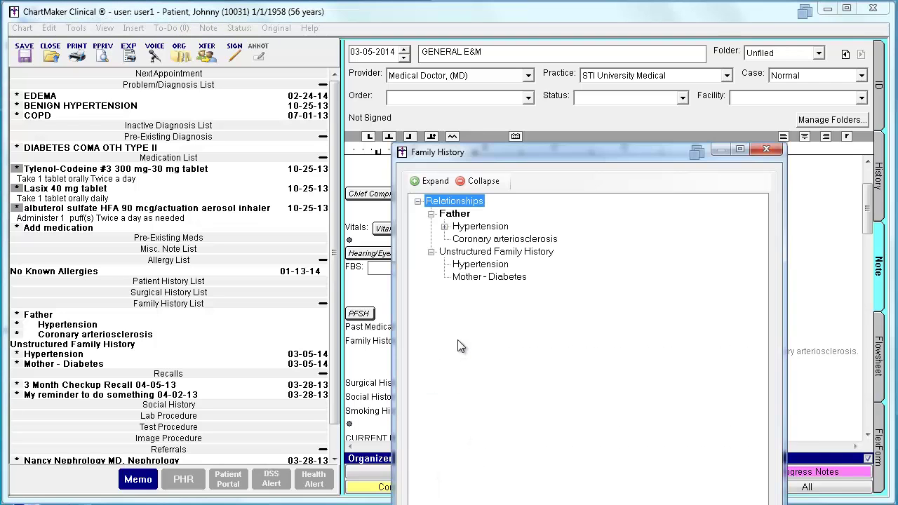
{"action": "left_click_drag", "start_coordinate": [503, 153], "coordinate": [456, 52]}
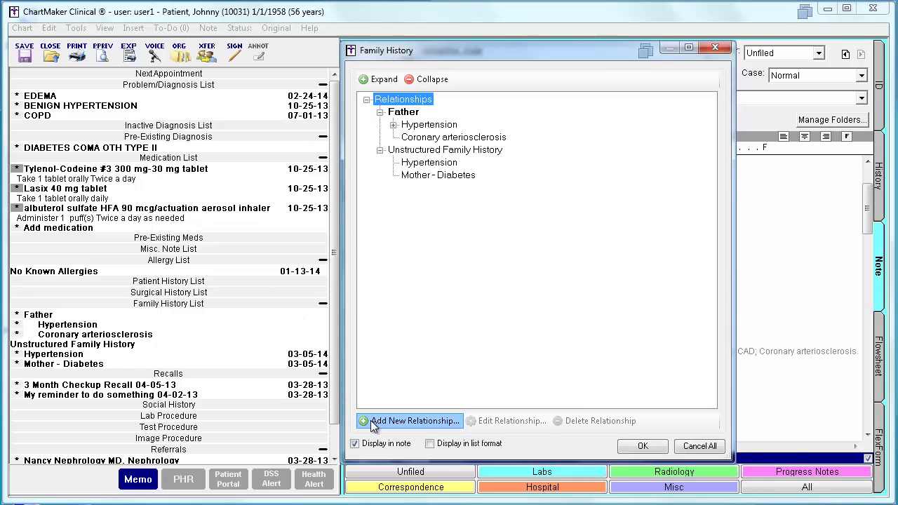
{"action": "left_click", "coordinate": [411, 421]}
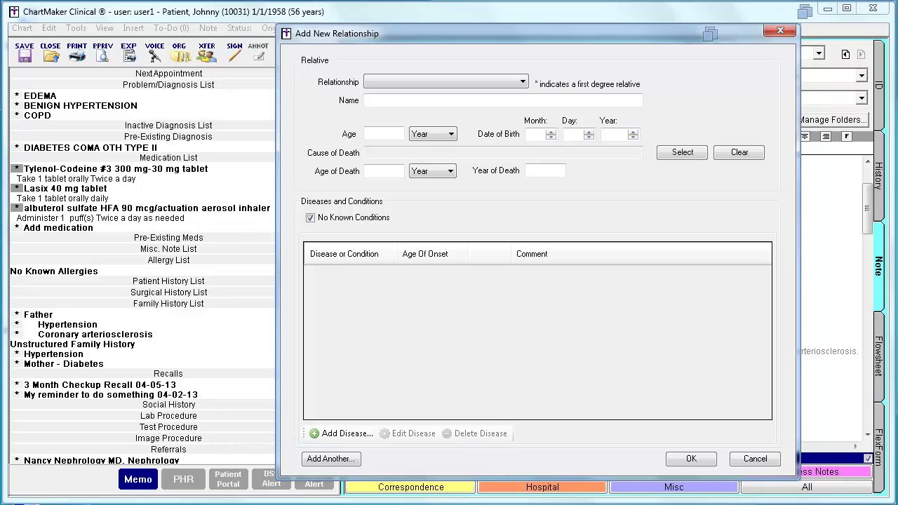
{"action": "left_click", "coordinate": [523, 83]}
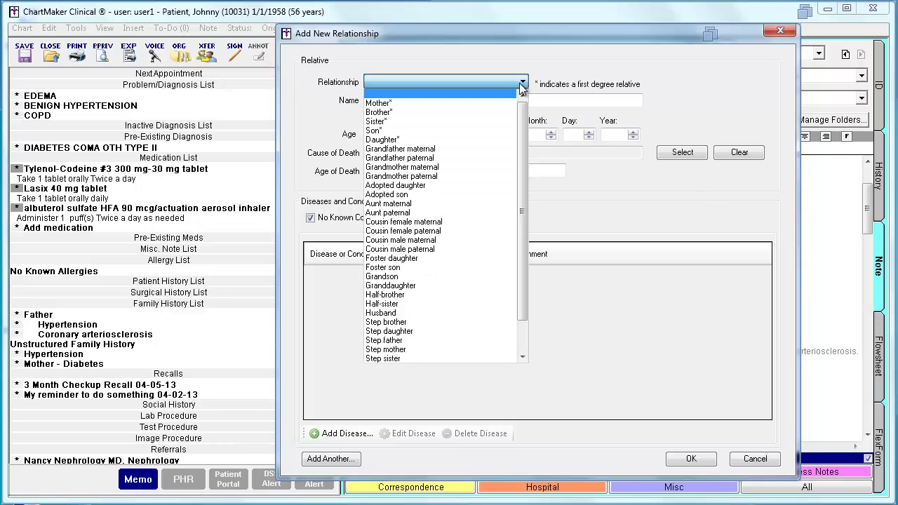
{"action": "left_click", "coordinate": [489, 105]}
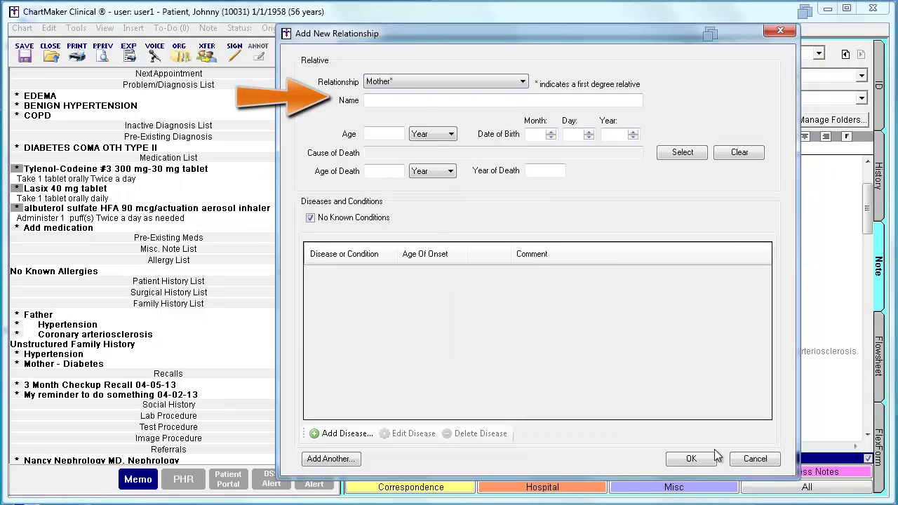
Enter the mother's name and her full date of birth in the new relationship.
{"action": "left_click", "coordinate": [390, 101]}
{"action": "type", "text": "Sue"}
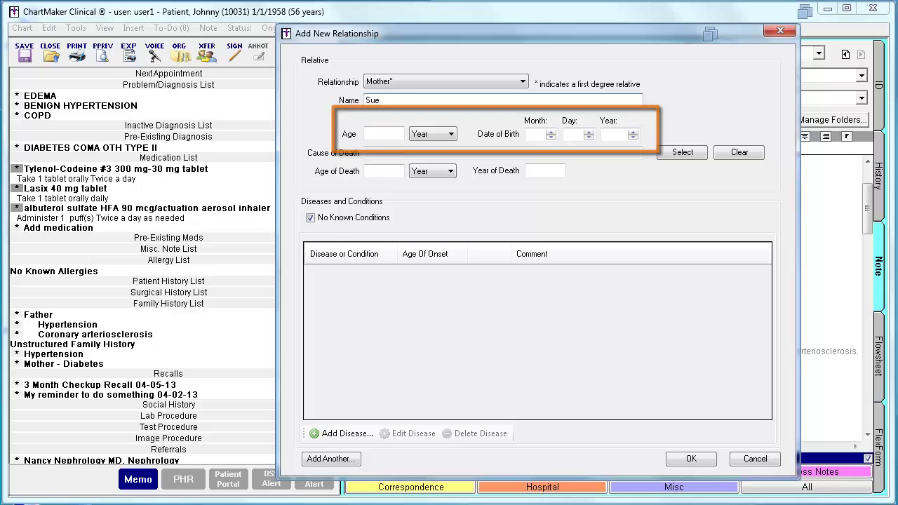
{"action": "left_click", "coordinate": [370, 133]}
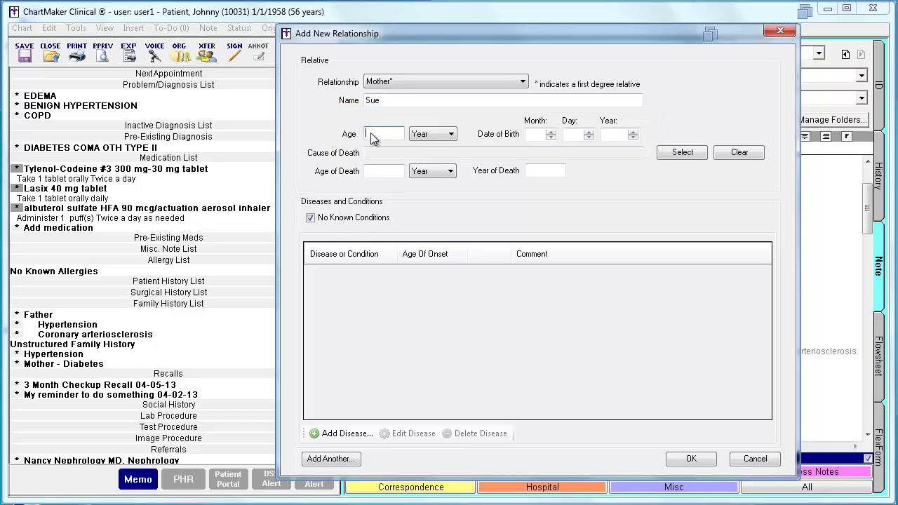
{"action": "left_click", "coordinate": [451, 134]}
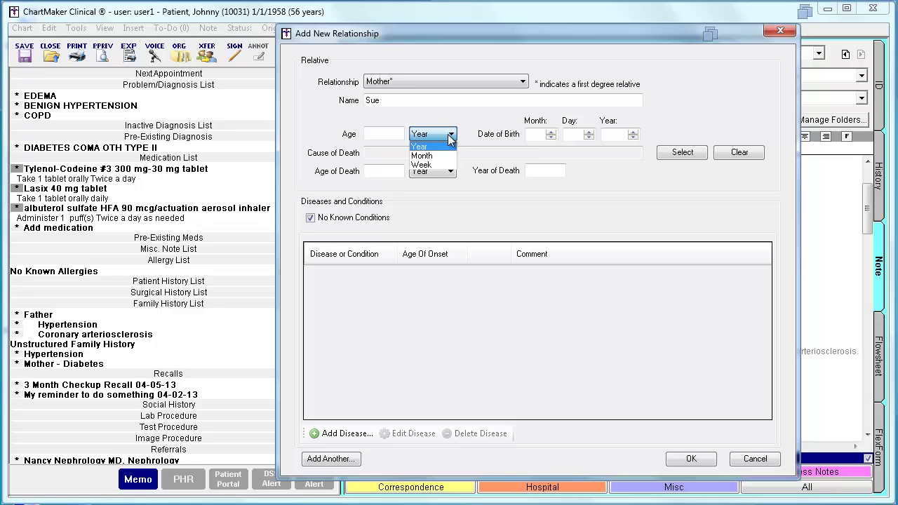
{"action": "left_click", "coordinate": [449, 137]}
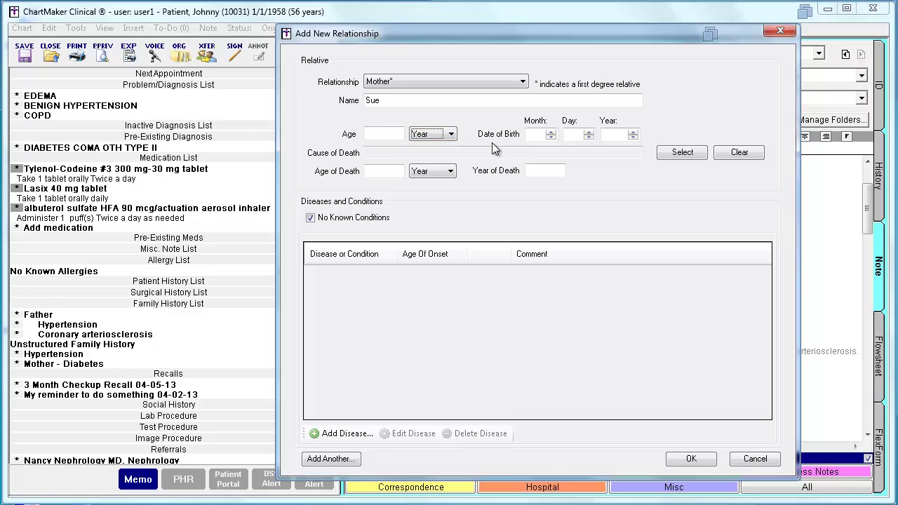
{"action": "left_click", "coordinate": [551, 131]}
{"action": "left_click", "coordinate": [589, 131]}
{"action": "left_click", "coordinate": [612, 138]}
{"action": "key", "text": "Tab"}
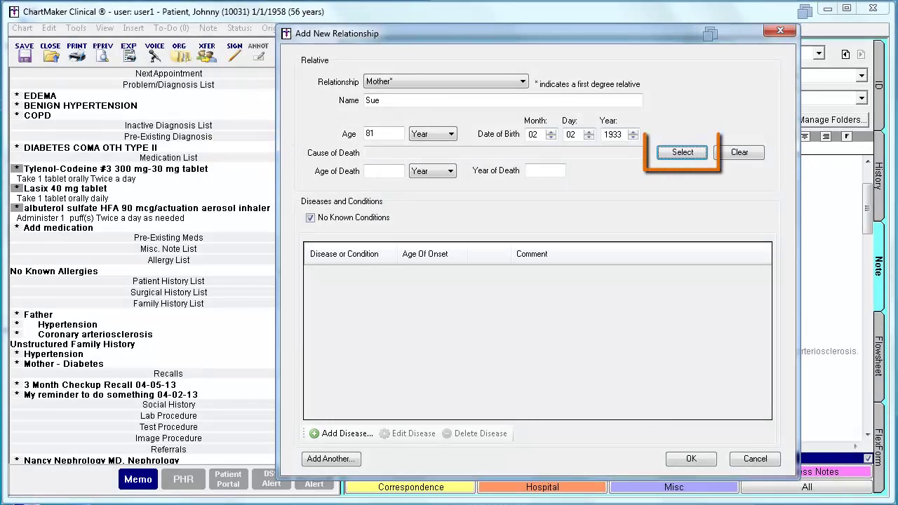
Set the mother's cause of death to Death of Unknown Cause (87309006) and leave No Known Conditions cleared.
{"action": "left_click", "coordinate": [687, 153]}
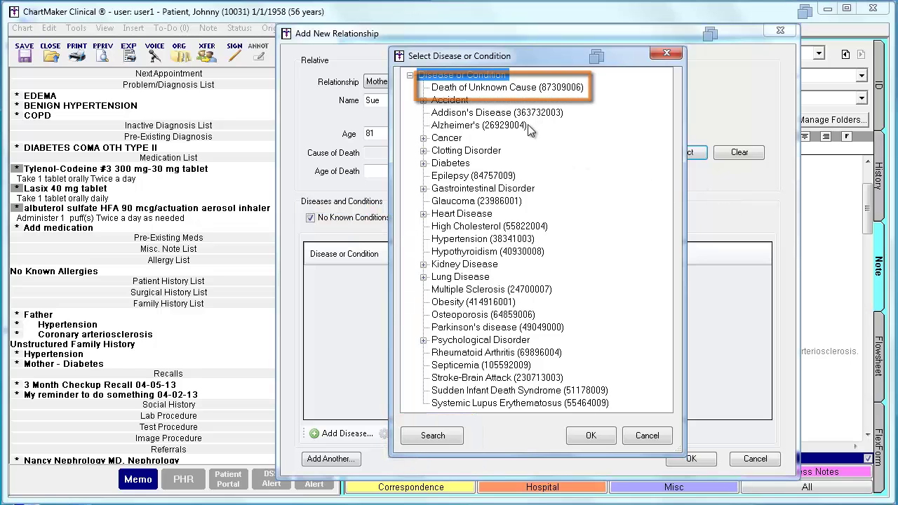
{"action": "left_click", "coordinate": [522, 89]}
{"action": "left_click", "coordinate": [589, 435]}
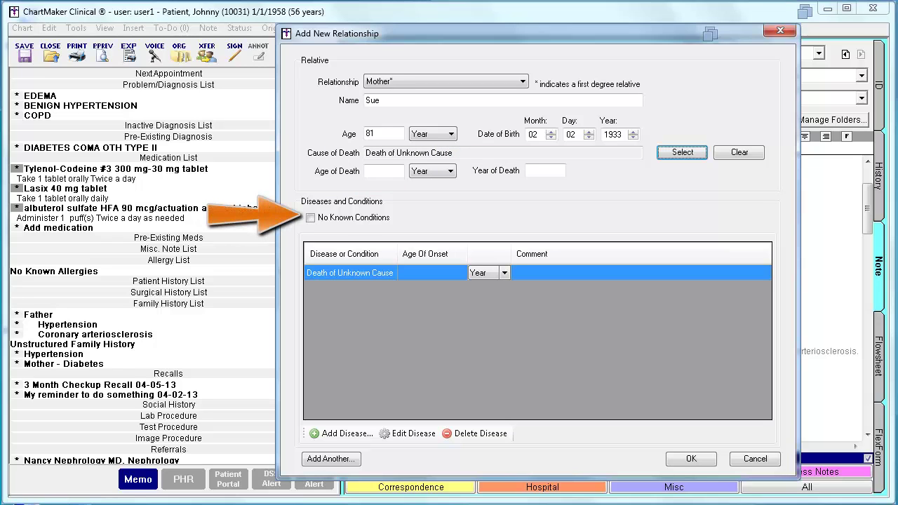
{"action": "left_click", "coordinate": [310, 217]}
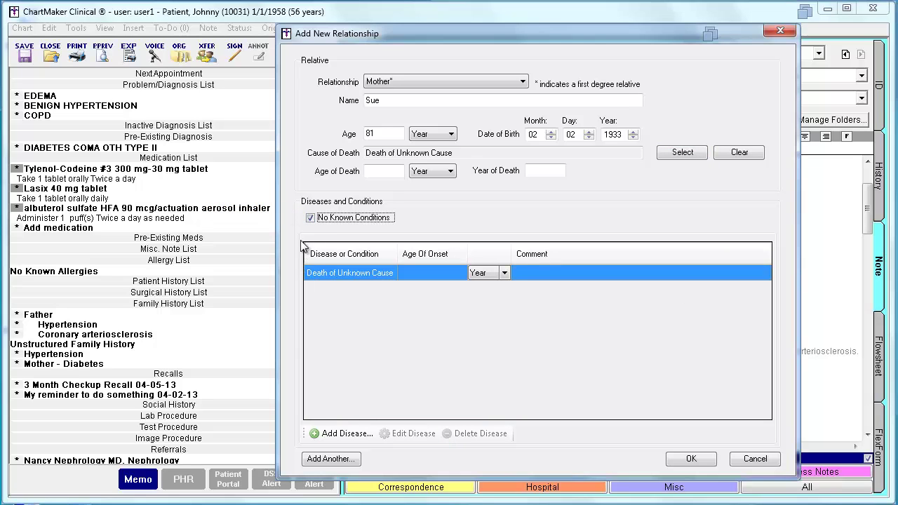
{"action": "left_click", "coordinate": [310, 218]}
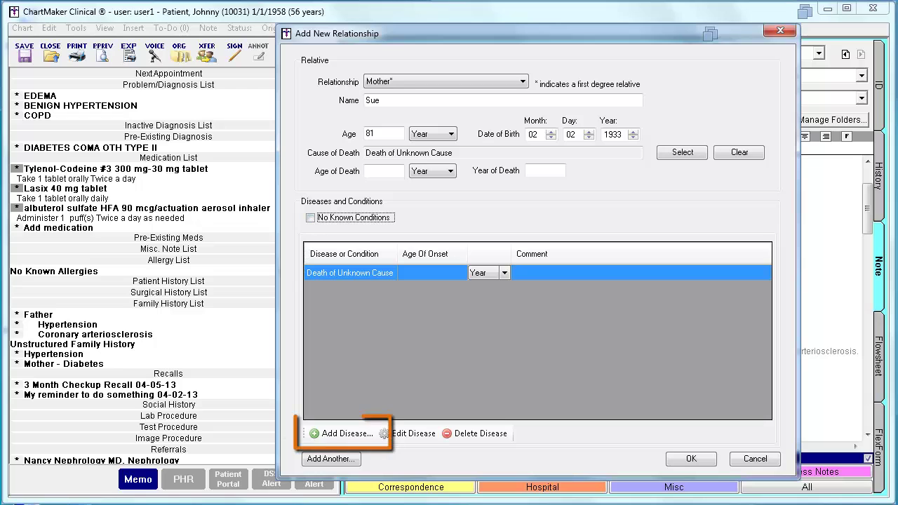
Add Heart Disease (56265001) from the Heart Disease category to the mother's diseases and conditions.
{"action": "left_click", "coordinate": [344, 434]}
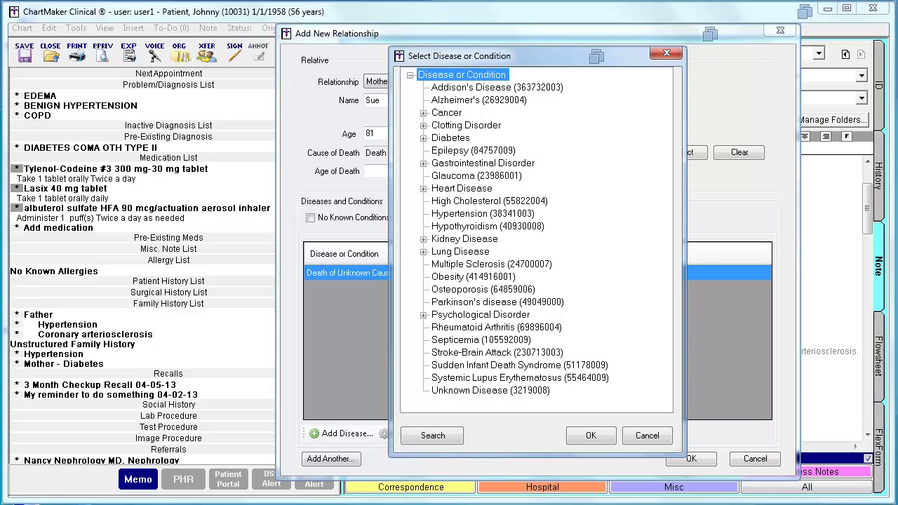
{"action": "left_click", "coordinate": [423, 192]}
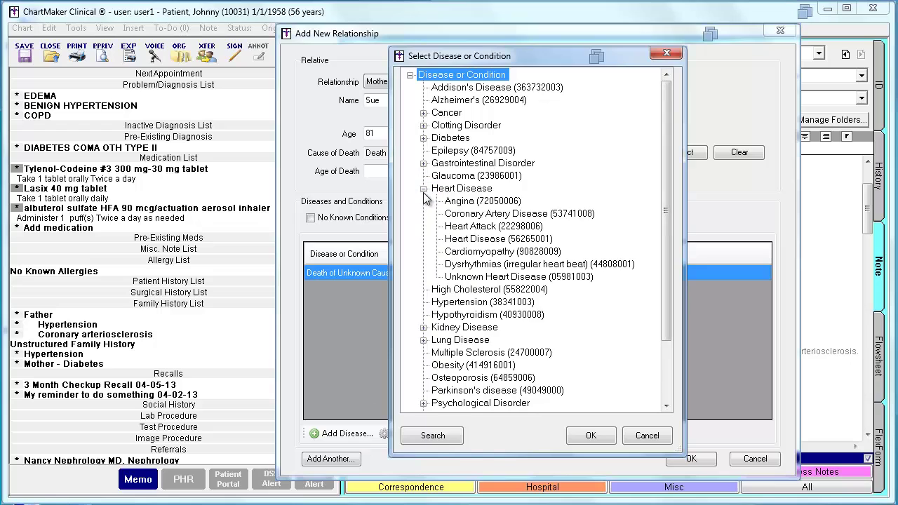
{"action": "left_click", "coordinate": [469, 239]}
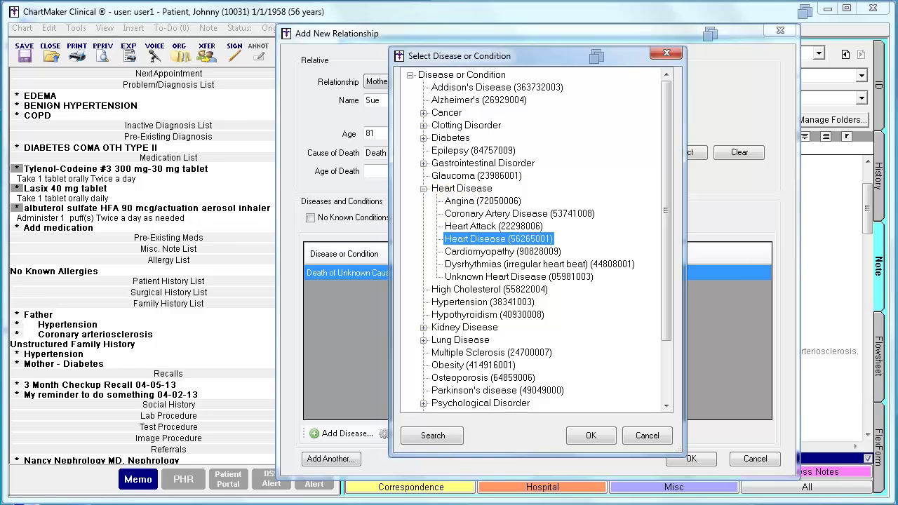
{"action": "left_click", "coordinate": [591, 436]}
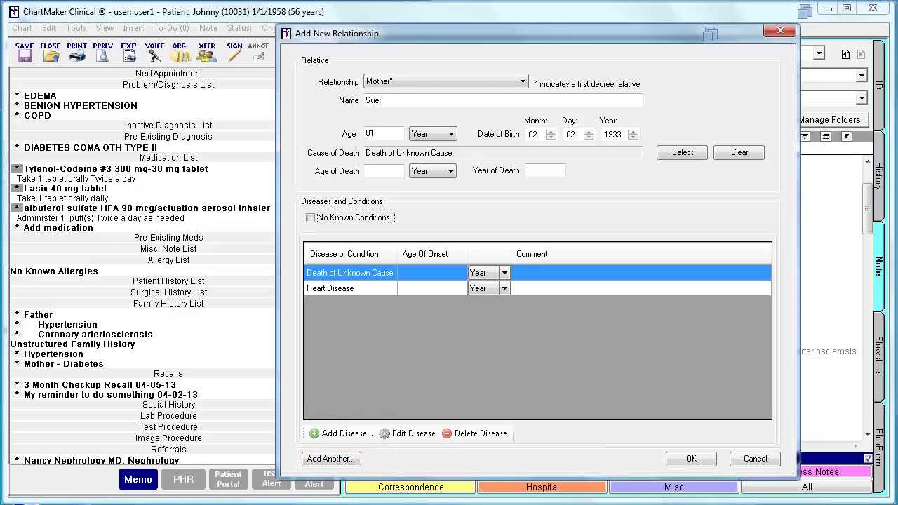
Enter the comment "Your comment here" for the mother's Heart Disease, then save the relationship and the family history to the note.
{"action": "left_click", "coordinate": [350, 273]}
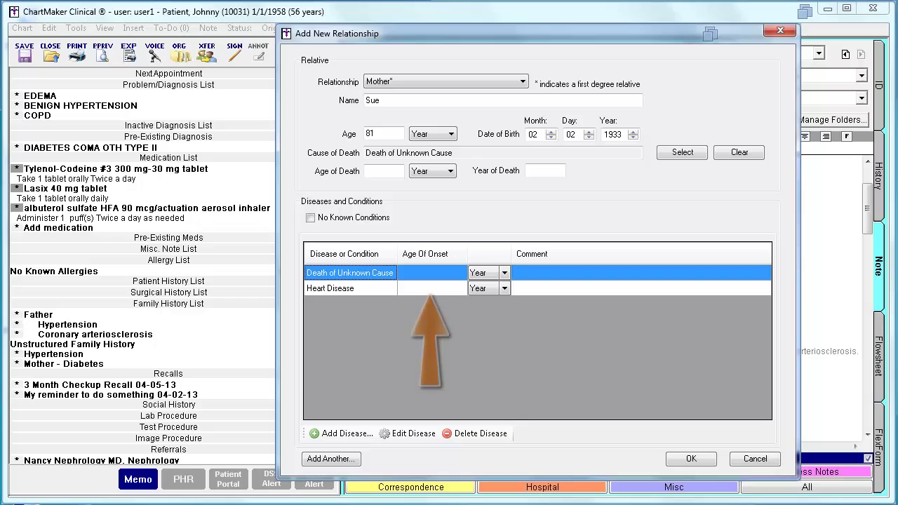
{"action": "left_click", "coordinate": [410, 287]}
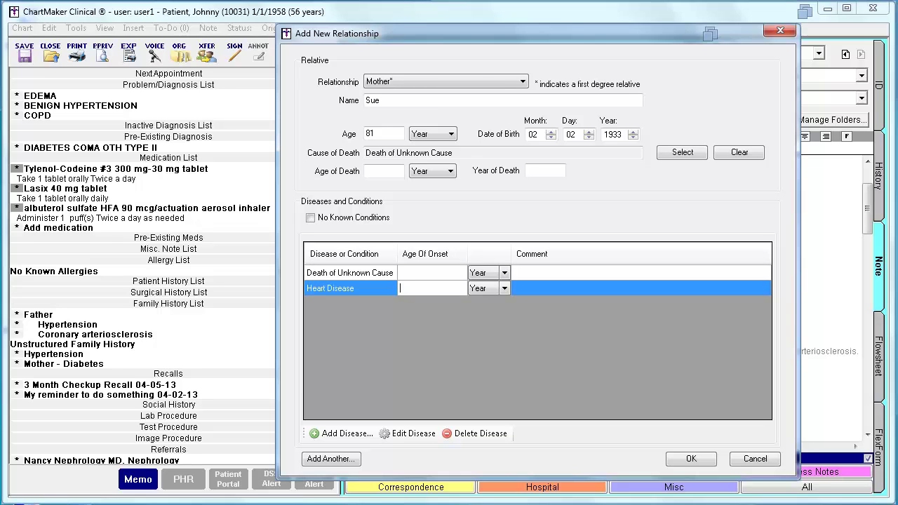
{"action": "left_click", "coordinate": [526, 288]}
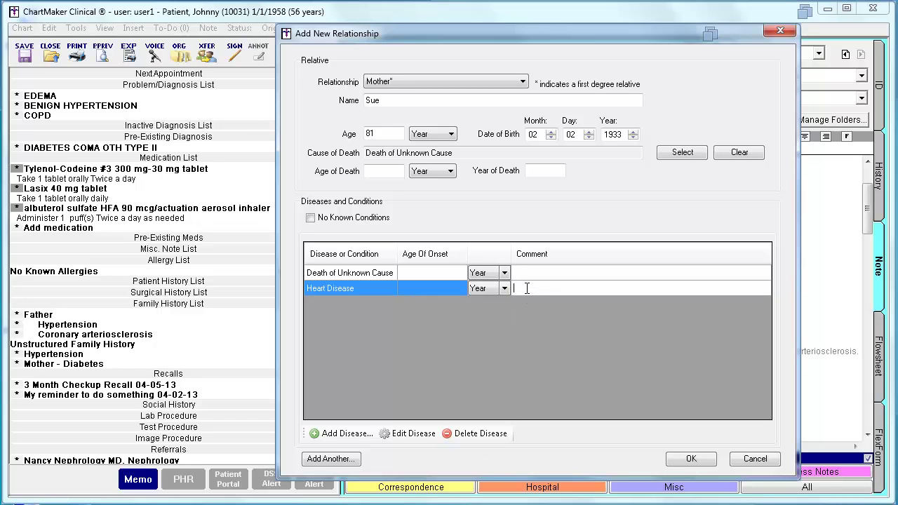
{"action": "type", "text": "Your comment here"}
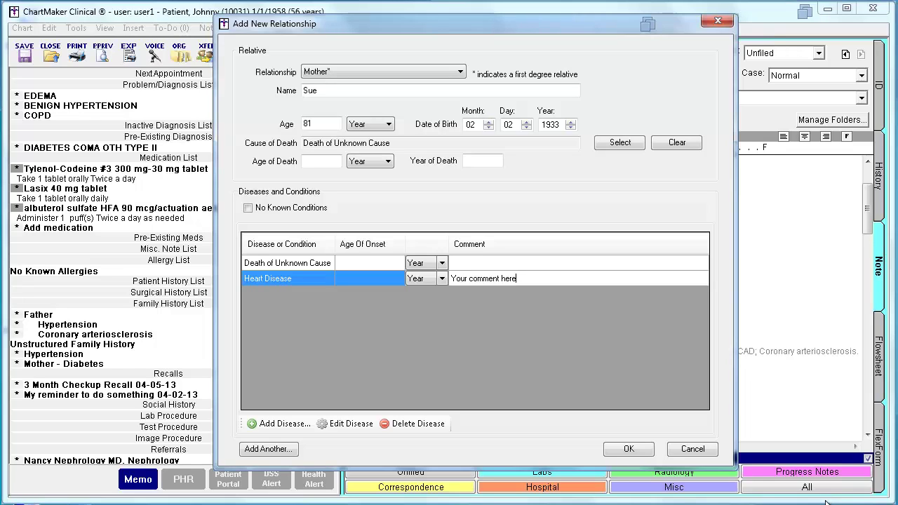
{"action": "left_click", "coordinate": [629, 449]}
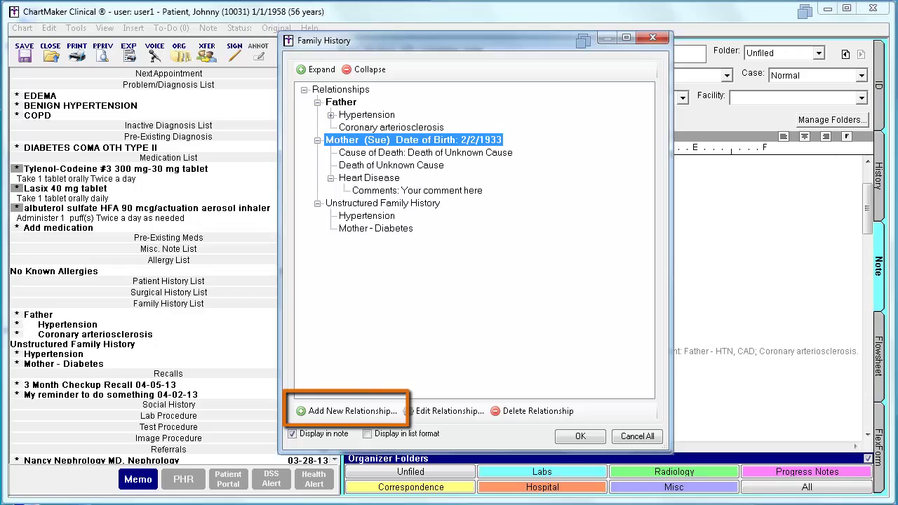
{"action": "left_click", "coordinate": [578, 438]}
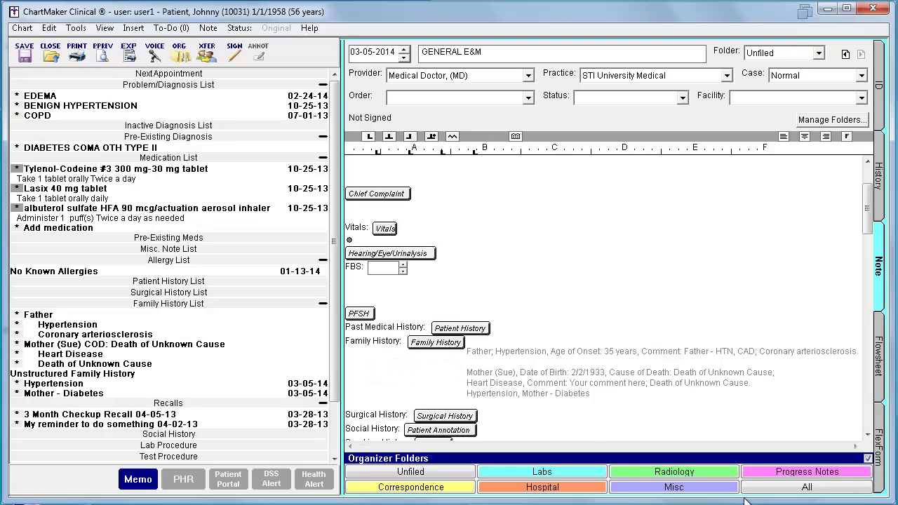
Reopen the patient's family history, enable its display in list format, and save it to the note.
{"action": "left_click", "coordinate": [439, 344]}
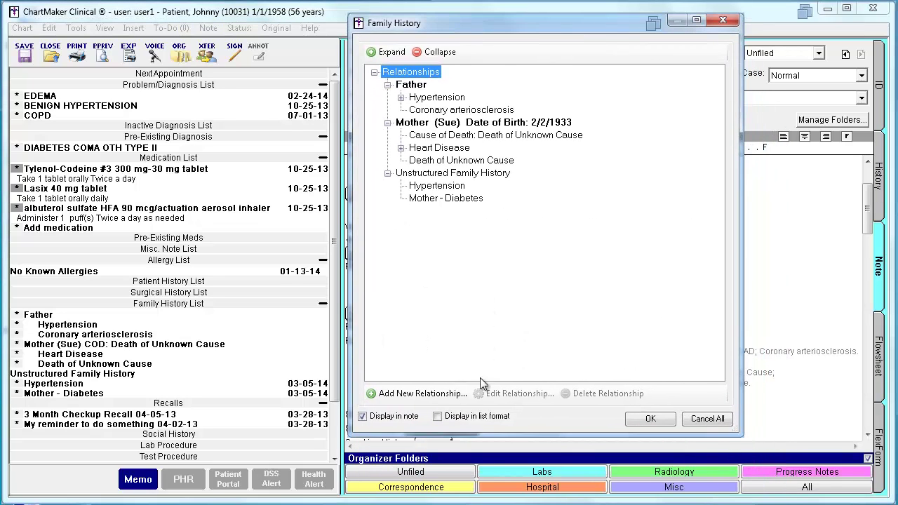
{"action": "left_click", "coordinate": [437, 417]}
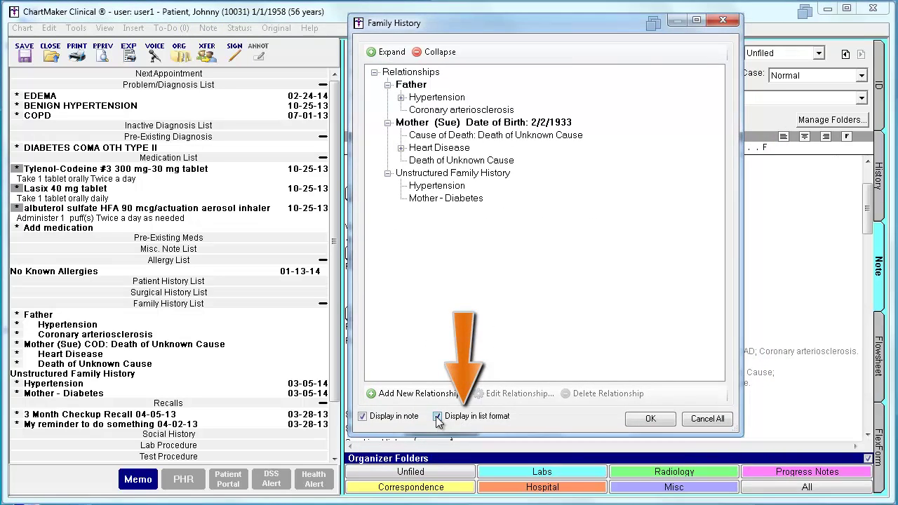
{"action": "left_click", "coordinate": [648, 419]}
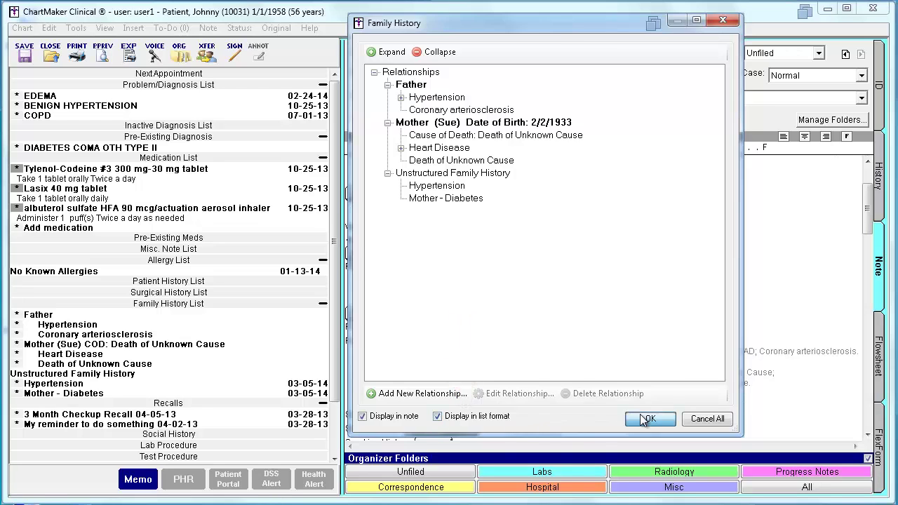
{"action": "left_click_drag", "start_coordinate": [867, 221], "coordinate": [868, 239]}
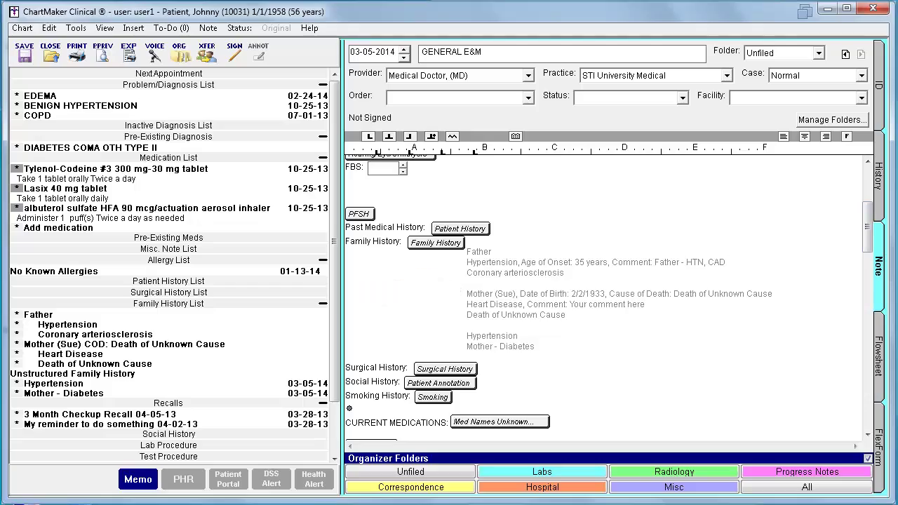